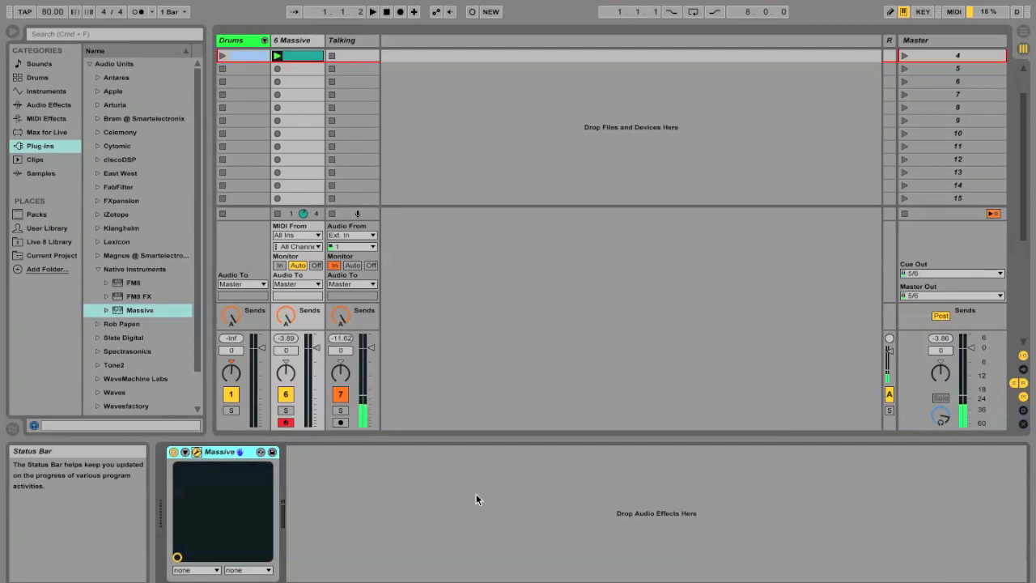
Open the Massive editor window for the 6 Massive track and move it into place.
click(196, 452)
drag(647, 6, 616, 13)
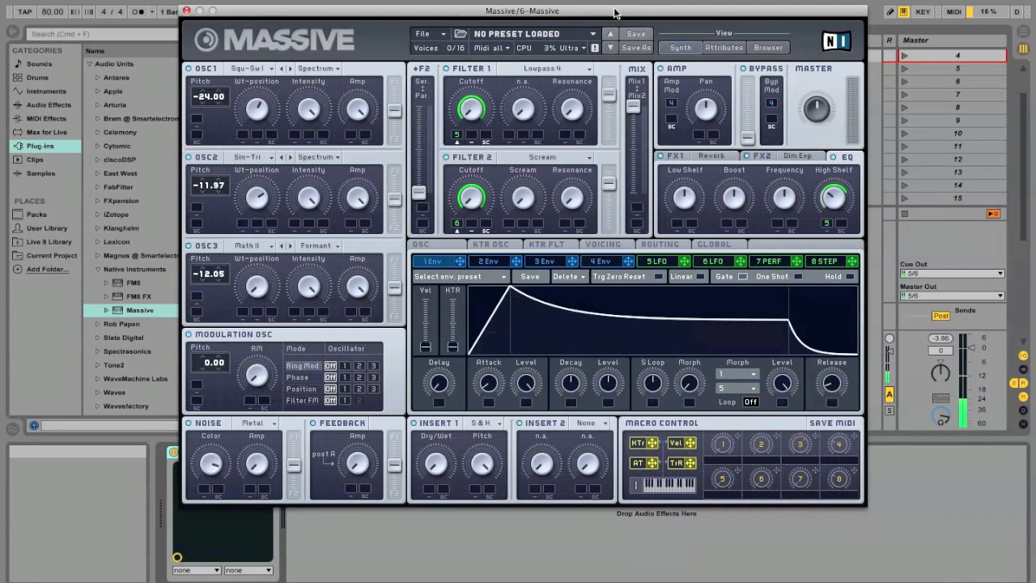
Shift the synth window left and assign macro 1 to modulate OSC3's wavetable position.
drag(615, 13, 573, 9)
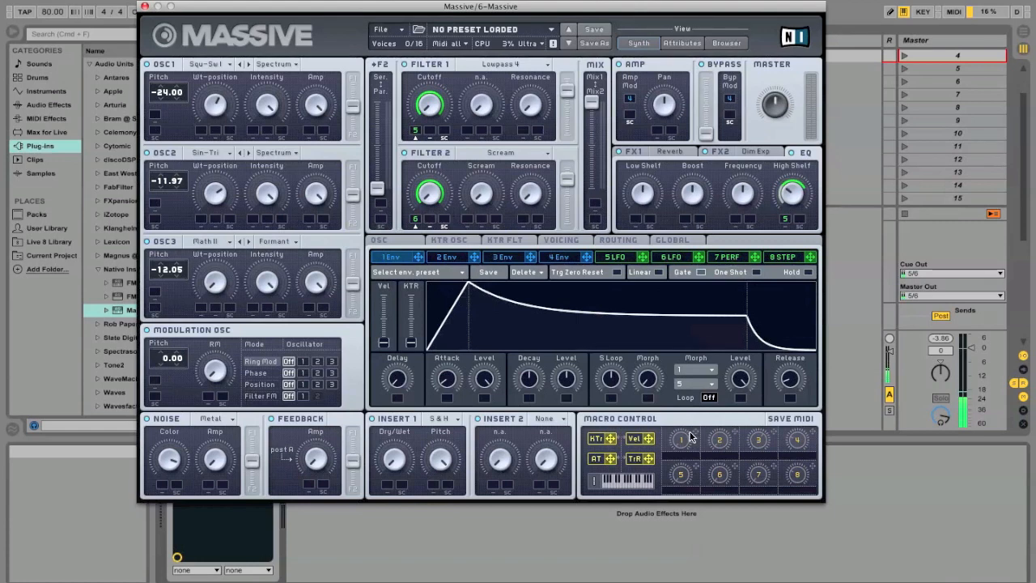
drag(698, 437, 224, 166)
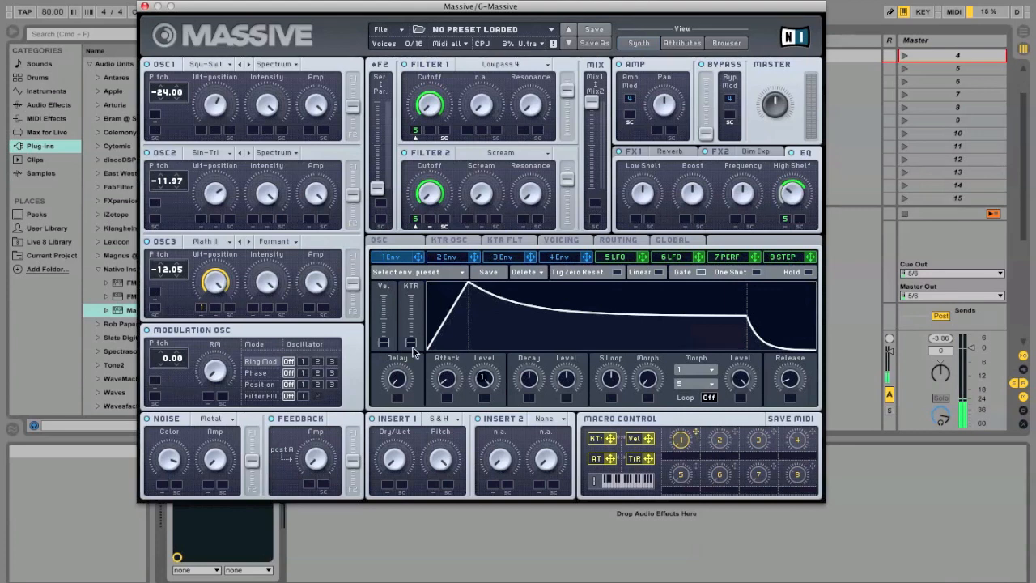
Assign macro 1 to OSC3's Intensity and Amp modulation slots.
drag(249, 301, 254, 307)
drag(254, 307, 253, 340)
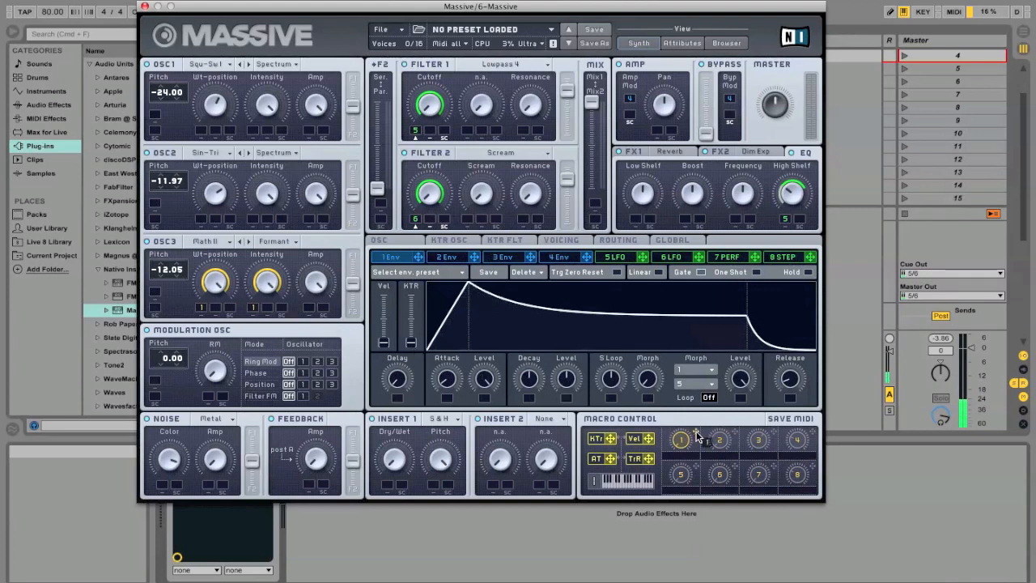
drag(564, 365, 304, 356)
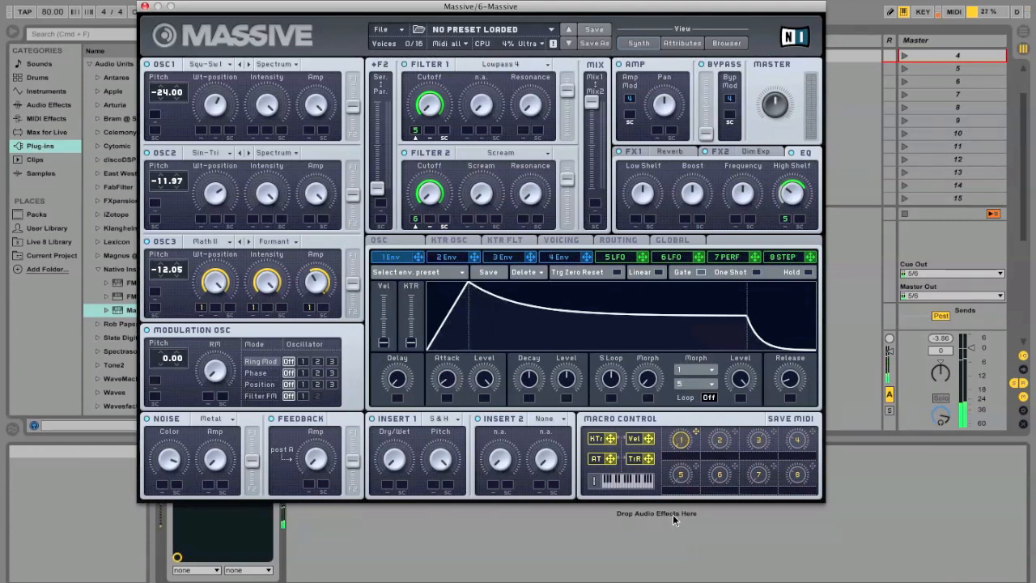
Label macro 1 'Pitchy Tim'.
click(679, 458)
text(Pitchy Tim)
key(Return)
Assign macro 2 to the Feedback amount and complete its label as 'Feedback'.
drag(736, 435, 309, 484)
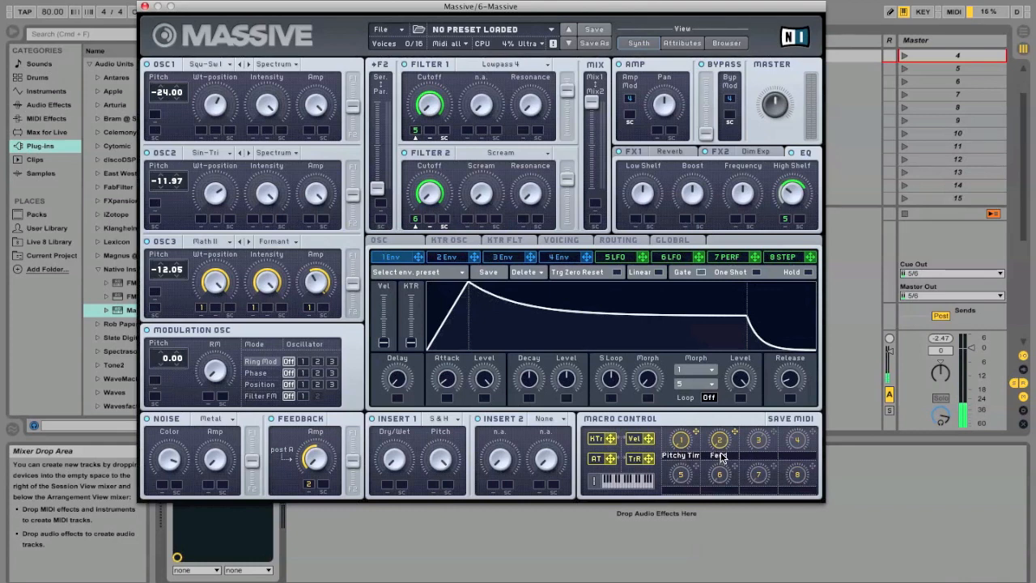
text(edback)
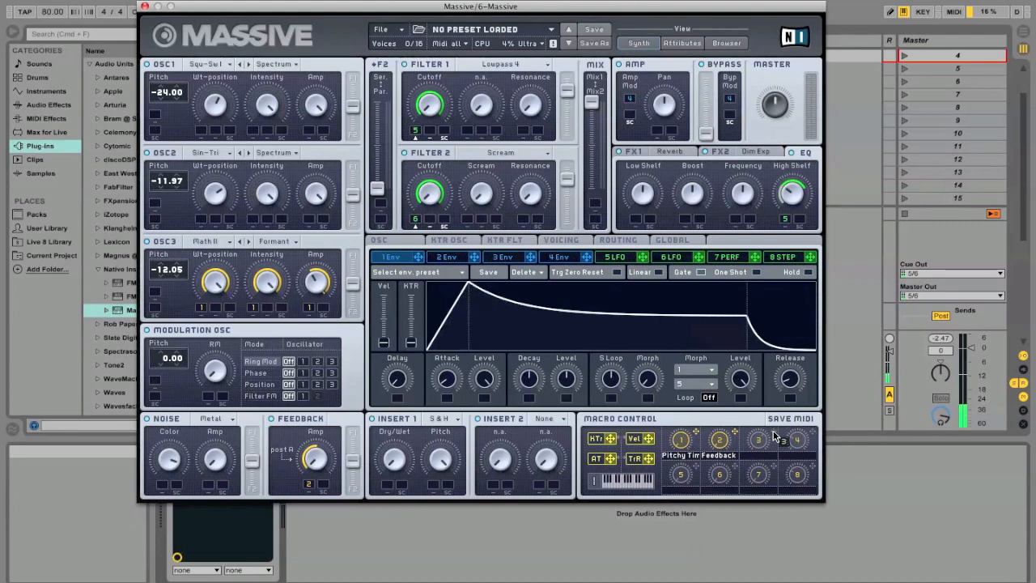
Assign macro 3 to both Filter 1 and Filter 2 Cutoff.
drag(774, 437, 484, 172)
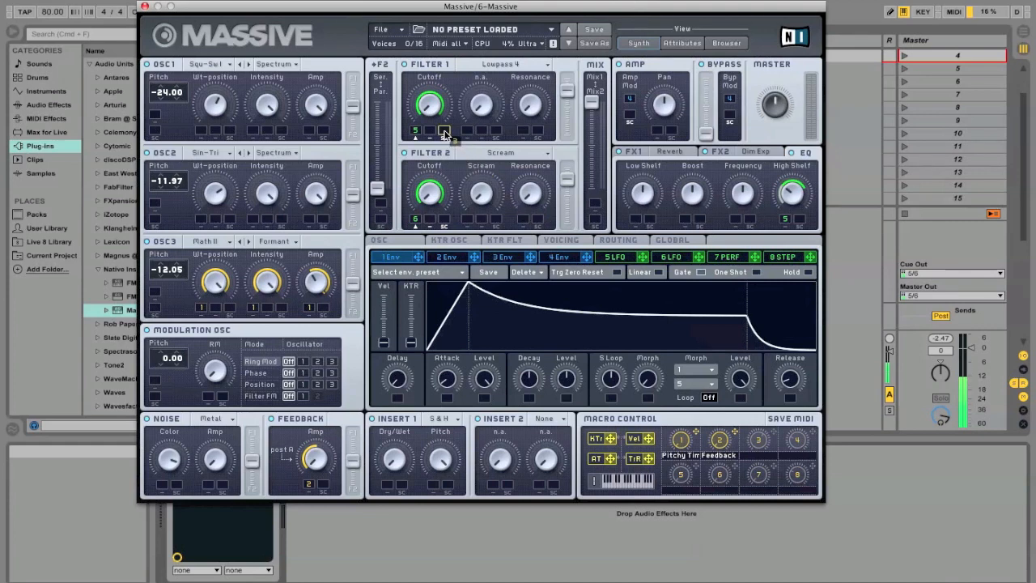
drag(443, 132, 443, 131)
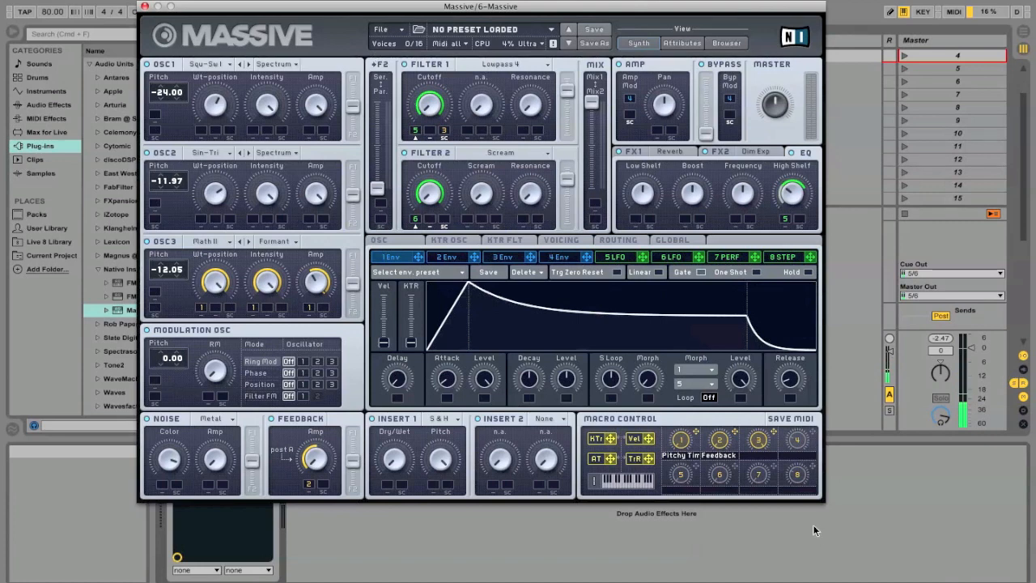
drag(773, 432, 442, 220)
Label macro 3 'Low Pass' and assign macro 4 to both filter resonances.
click(756, 455)
text(Low Pass)
key(Return)
drag(815, 429, 523, 129)
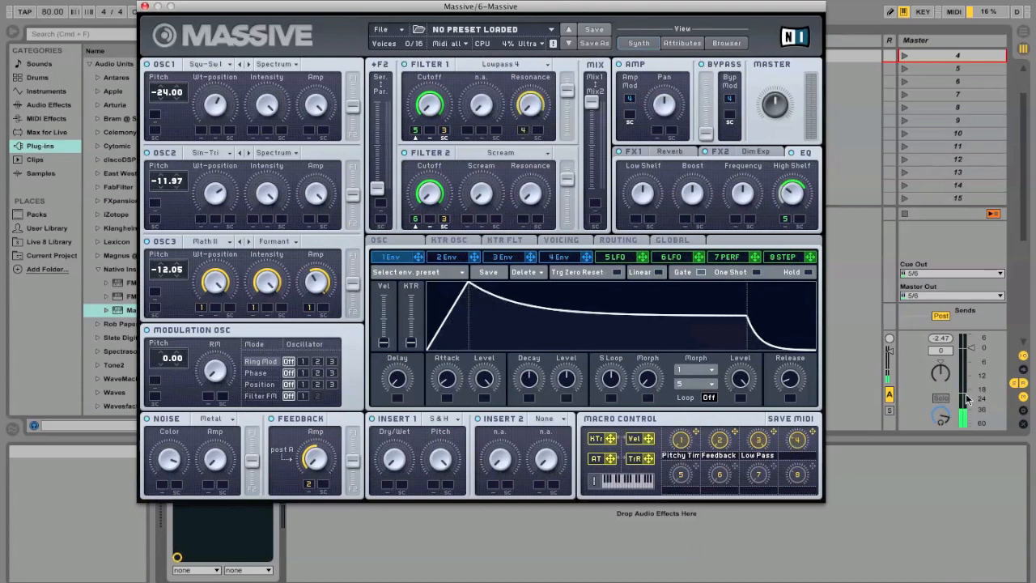
drag(815, 435, 527, 203)
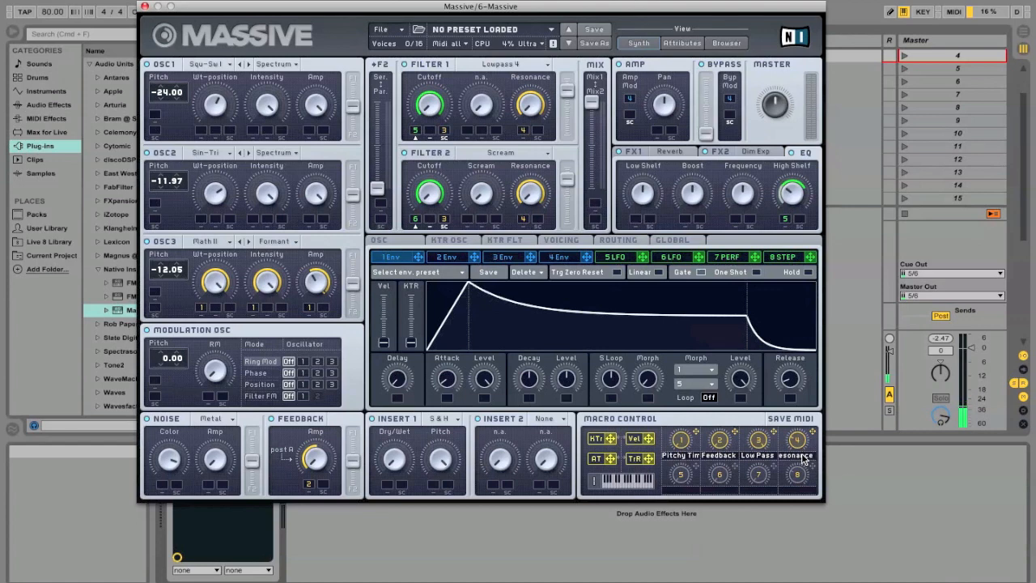
Assign macro 5 to the Filter 1/Filter 2 MIX slider and test the mix level.
click(696, 467)
drag(696, 472, 598, 209)
drag(595, 204, 596, 206)
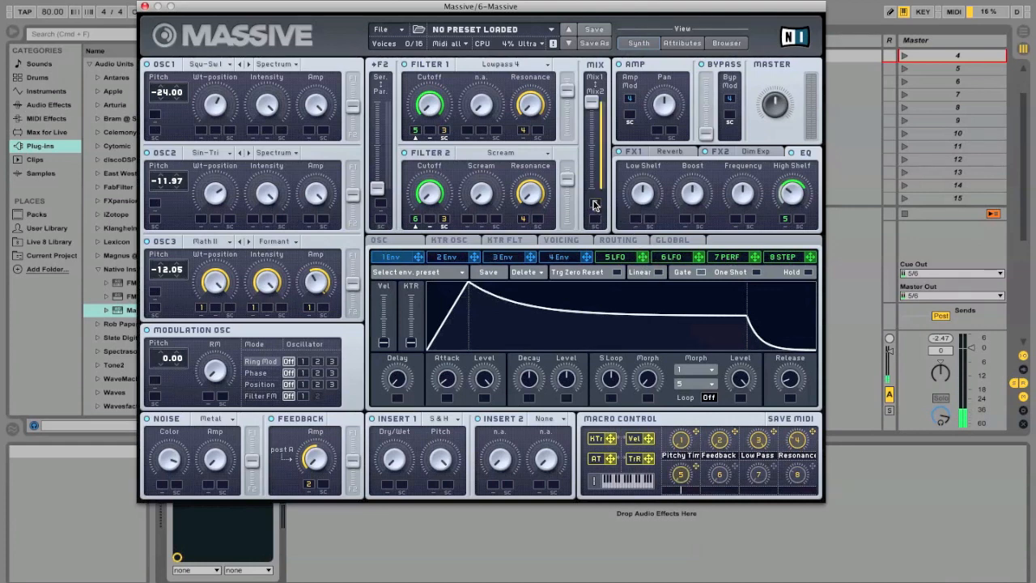
mouse_move(594, 102)
mouse_down()
mouse_move(593, 117)
mouse_move(594, 104)
mouse_up()
View the 5 LFO and 6 LFO pages and finish labelling macro 5 'Filter Type'.
click(621, 257)
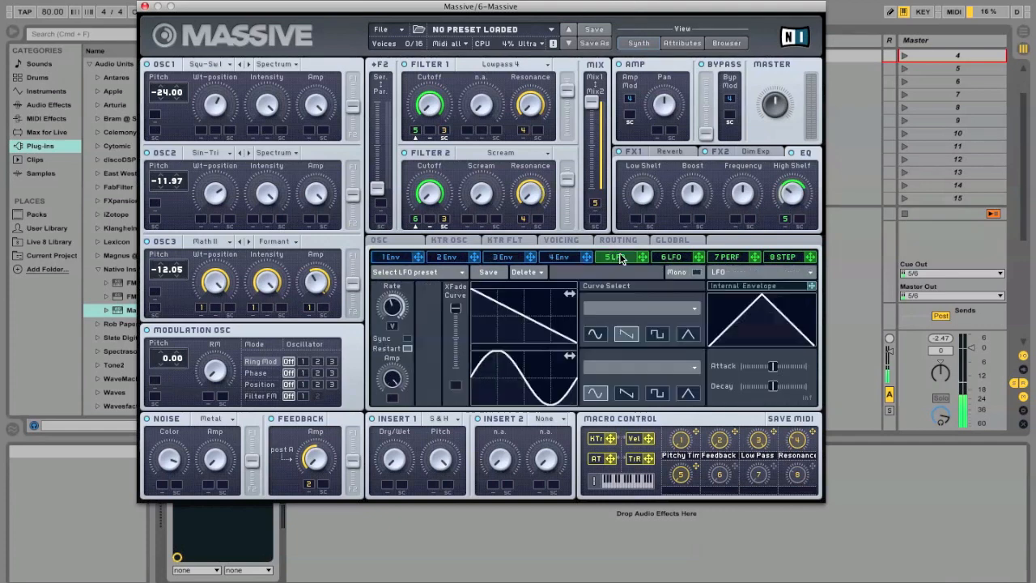
click(669, 258)
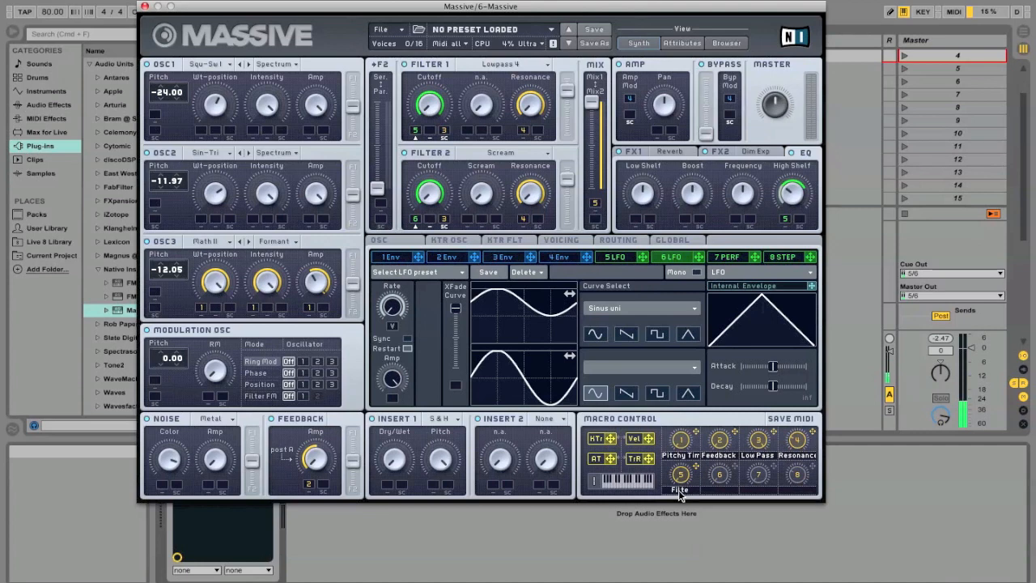
text(Type)
On the Routing page, assign macro 6 to Insert 1 Dry/Wet with Sample & Hold kept as the effect.
click(623, 242)
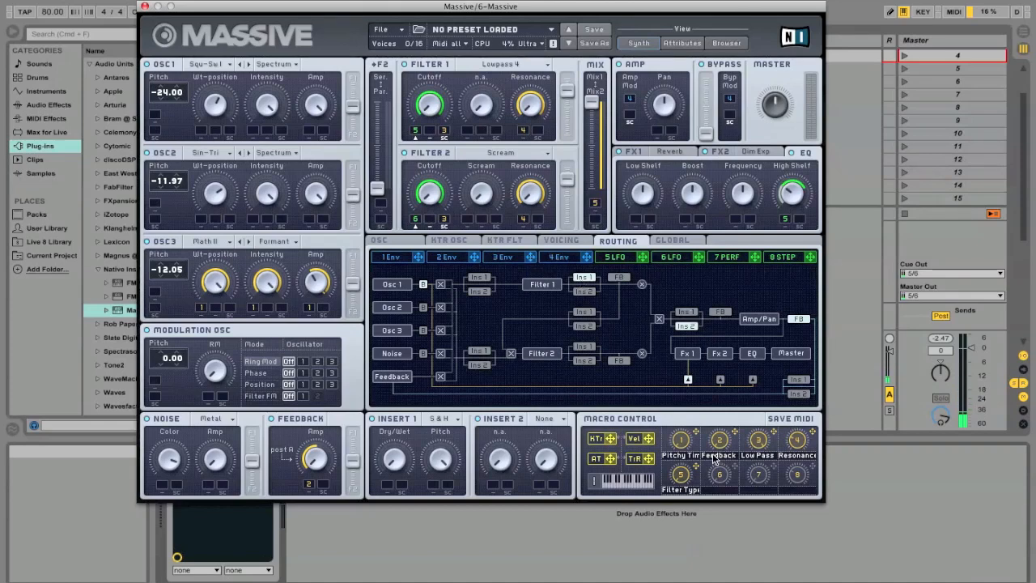
drag(720, 474, 388, 484)
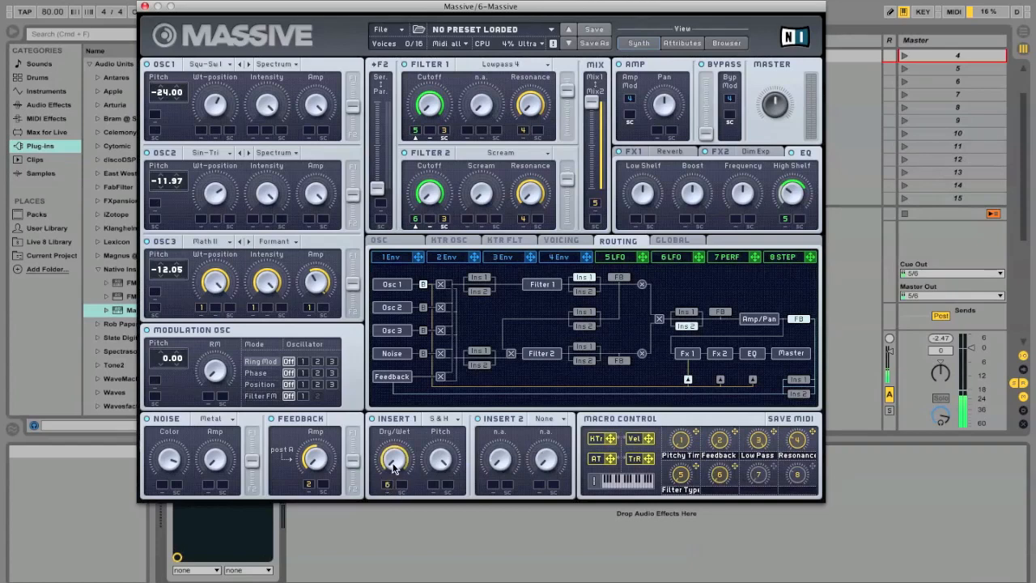
click(447, 418)
click(444, 437)
Label macro 6 'F1 - SH' and assign macro 7 to Filter 2's Scream amount.
click(711, 489)
text(F1 - SH)
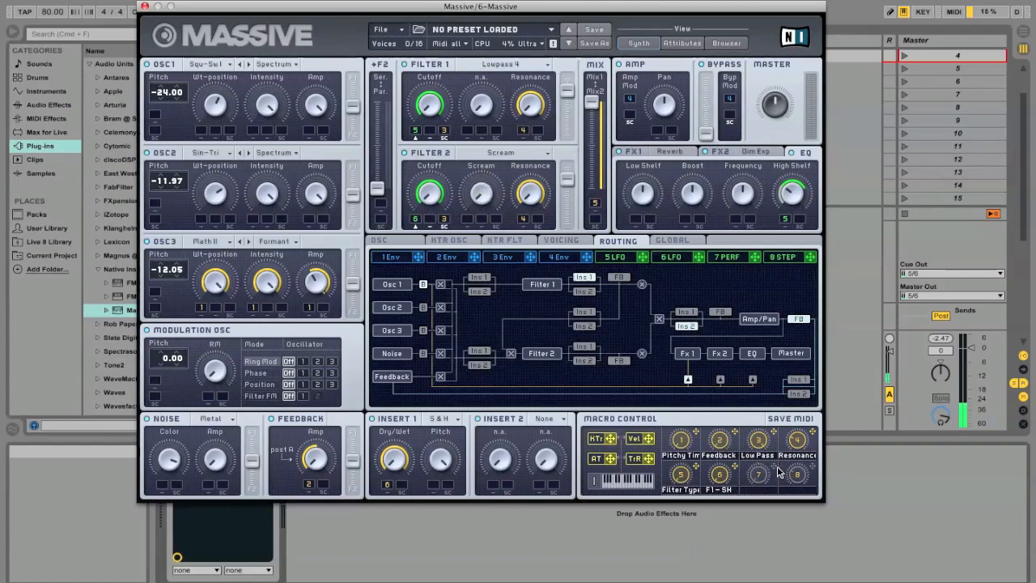
drag(777, 472, 467, 219)
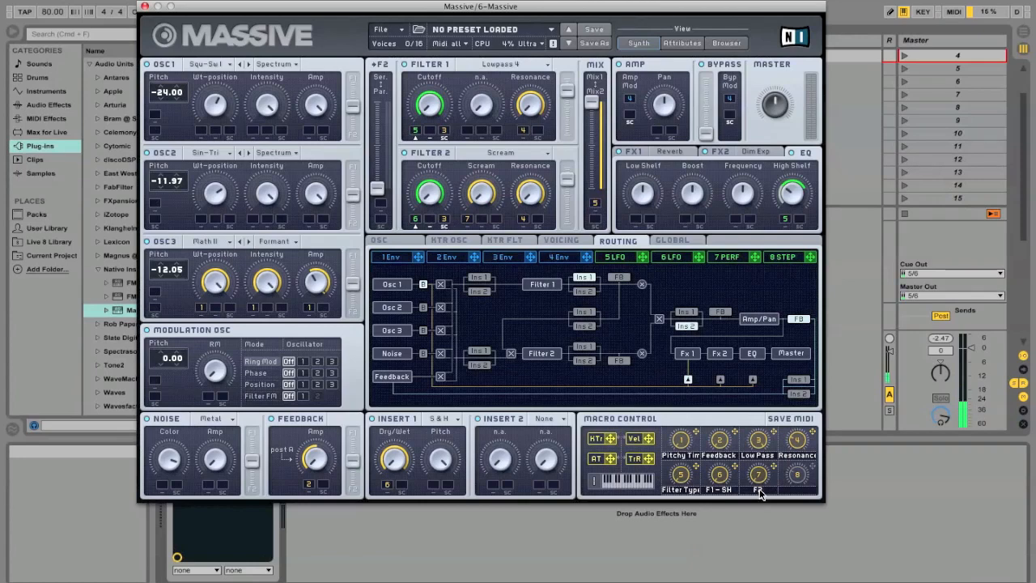
Complete macro 7's label as 'F2 Scream' and assign macro 8 to the Noise amplitude.
text(Scream)
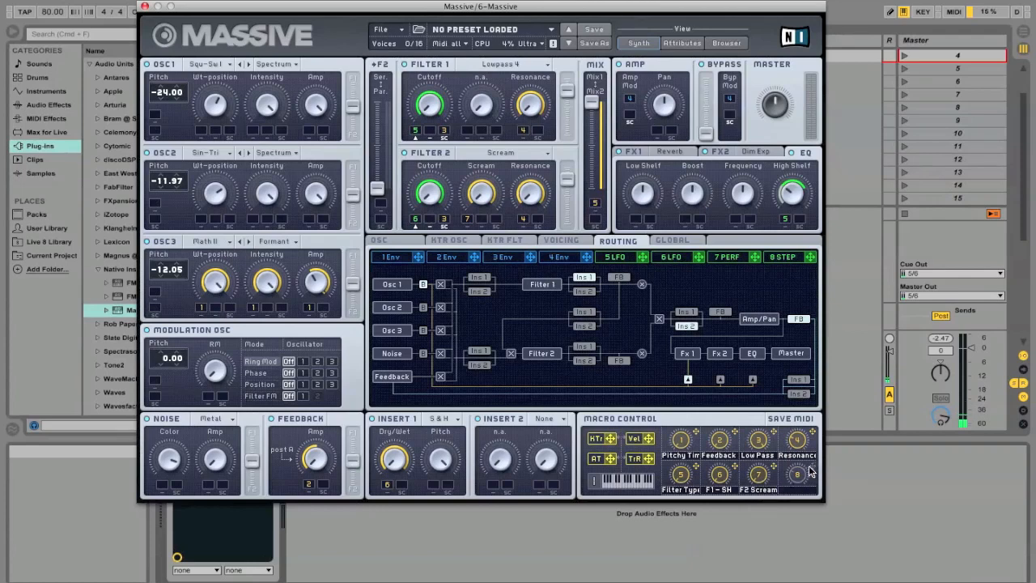
drag(809, 472, 206, 487)
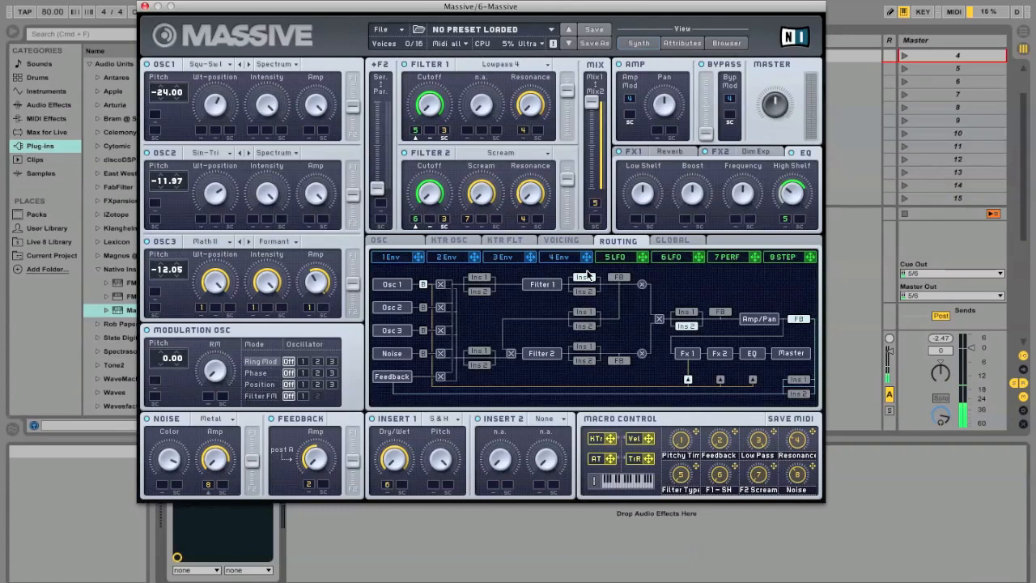
Set the rate option for LFO 5 from its Rate context menu.
click(619, 256)
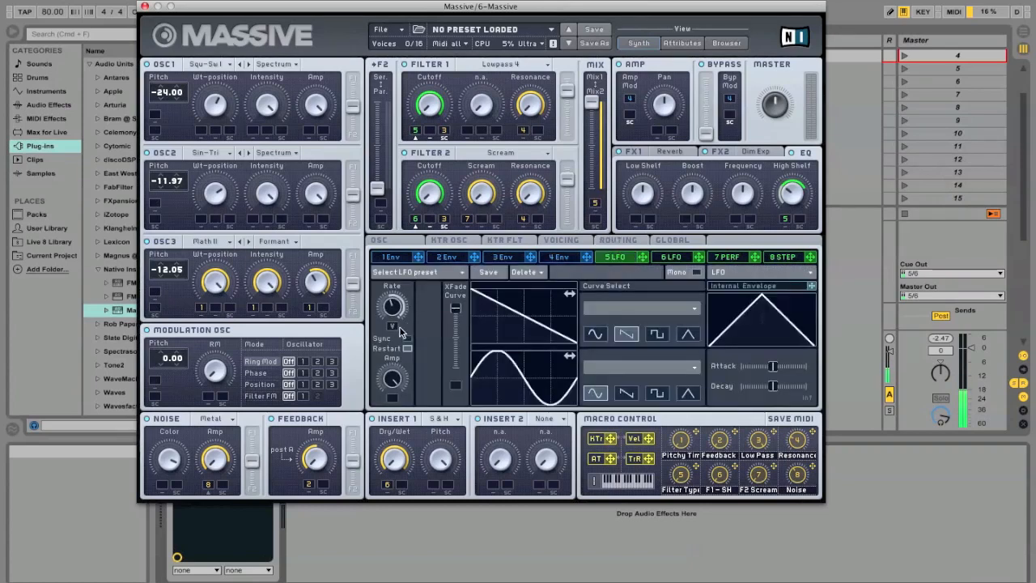
right_click(394, 327)
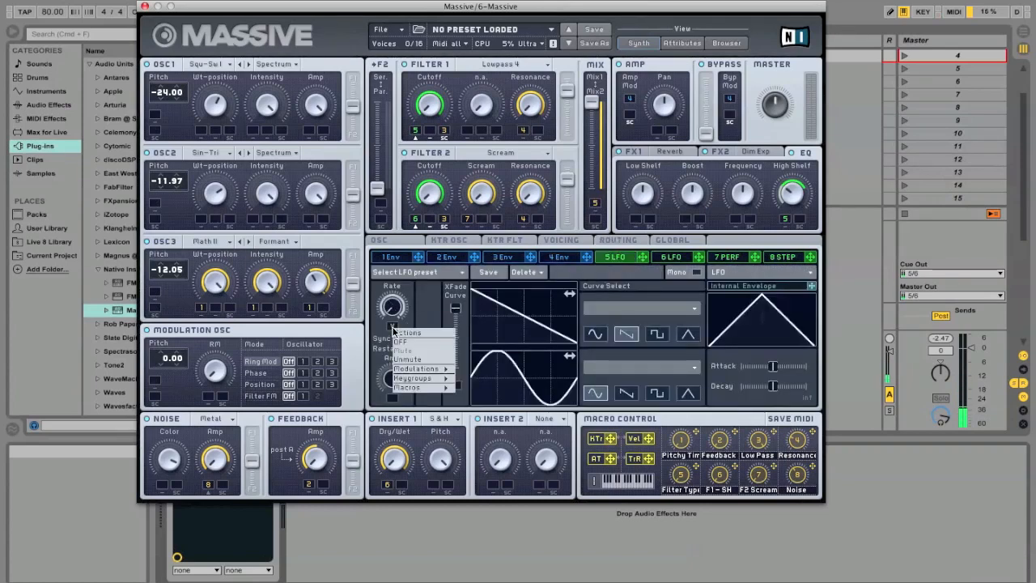
click(402, 359)
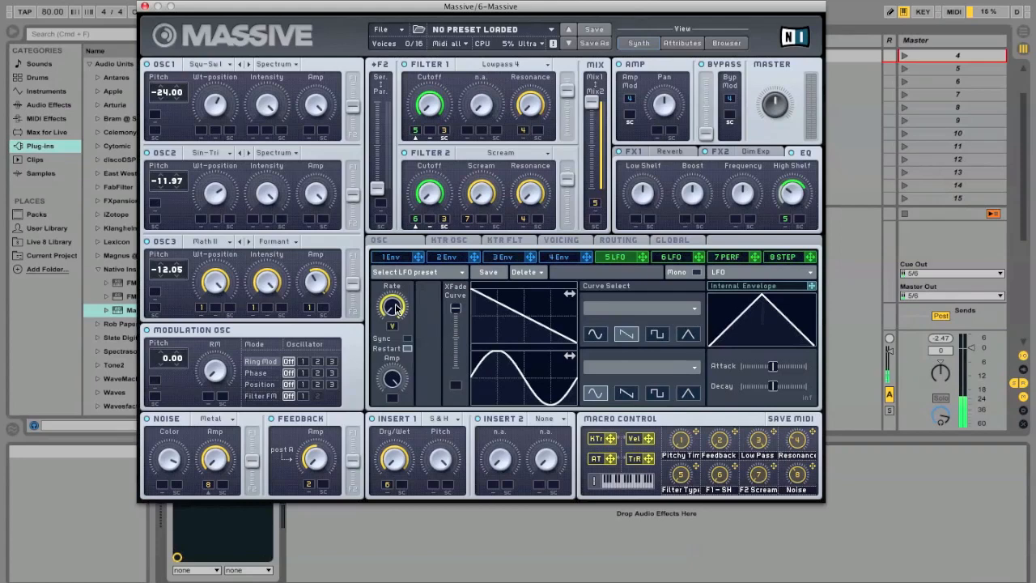
Turn tempo sync off for LFO 6 and unmute its rate modulation.
click(673, 257)
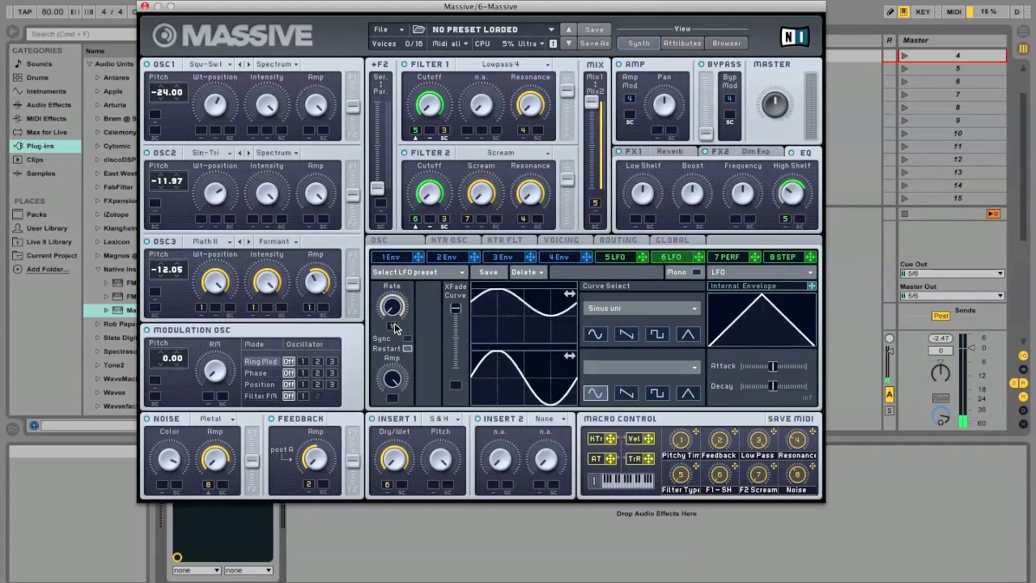
right_click(395, 327)
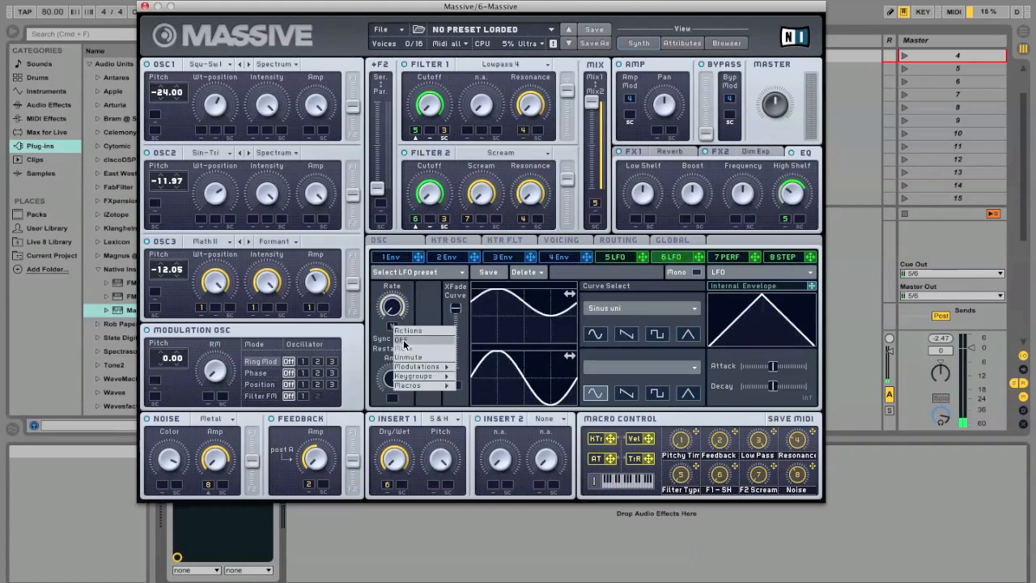
click(404, 344)
right_click(392, 328)
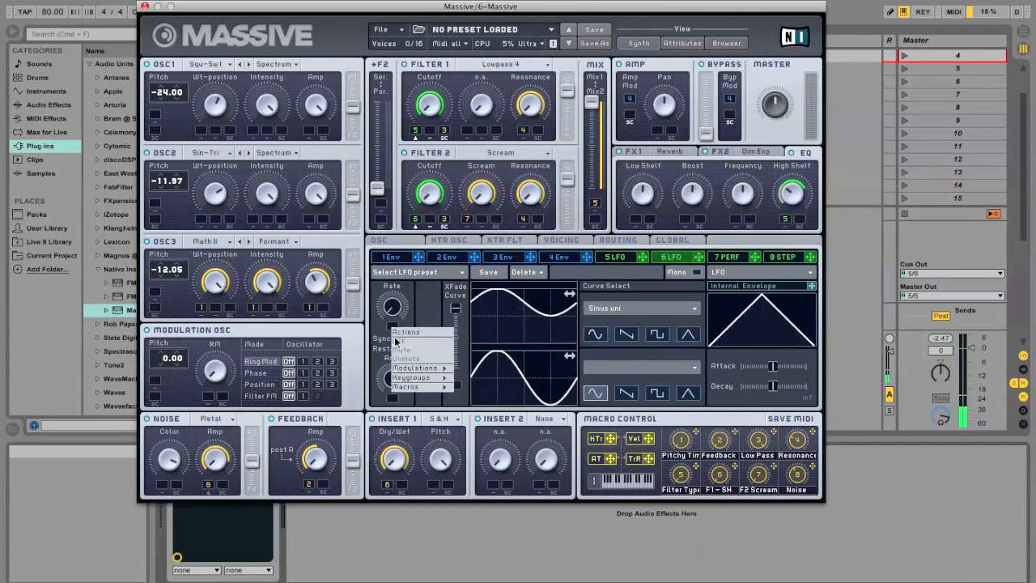
click(380, 338)
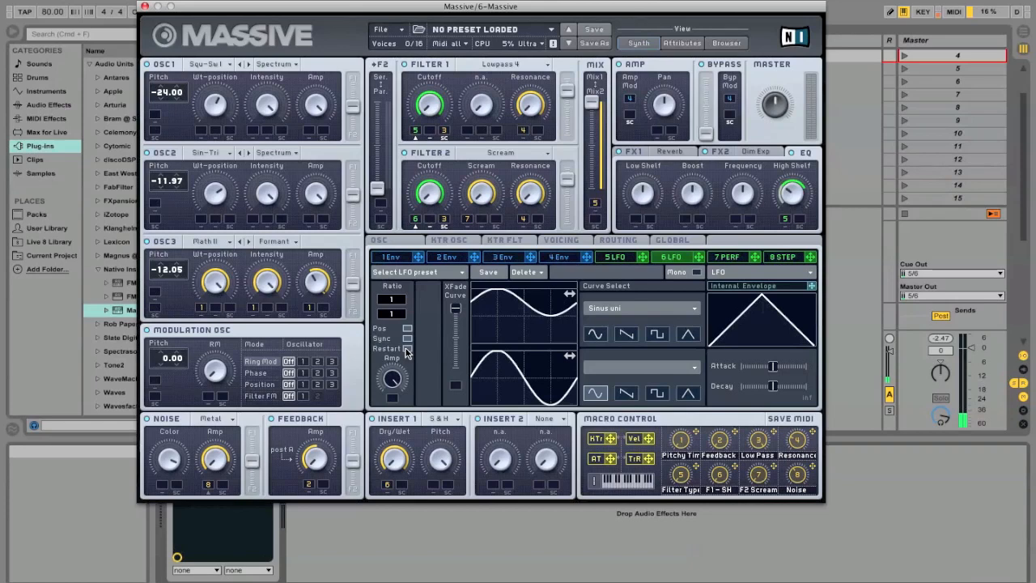
click(407, 338)
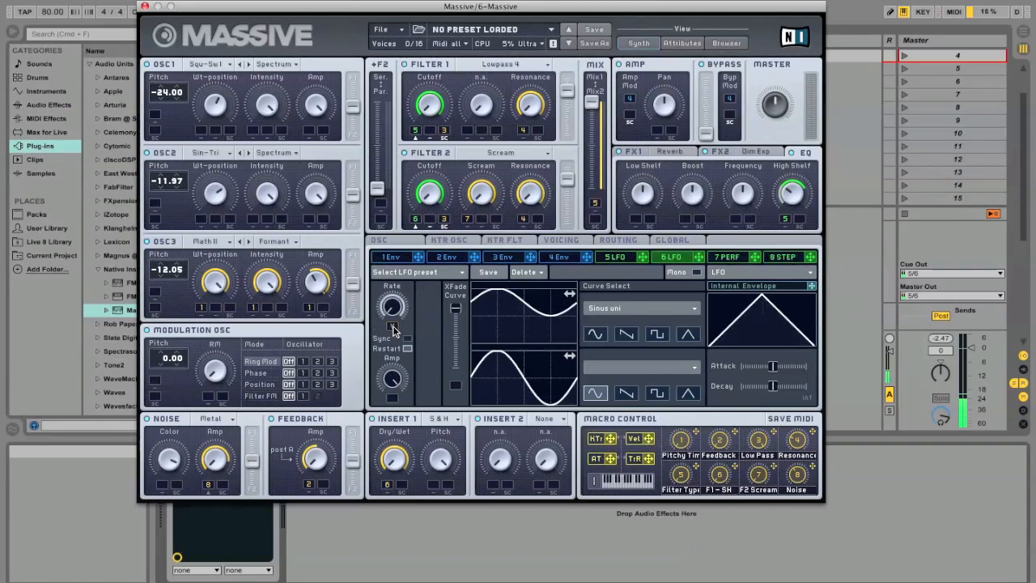
right_click(394, 328)
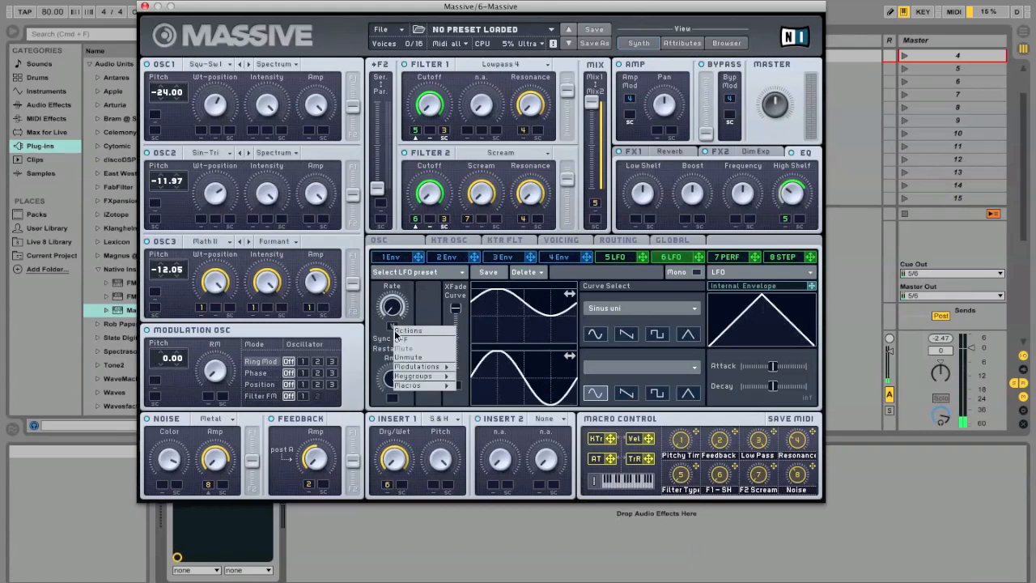
click(409, 357)
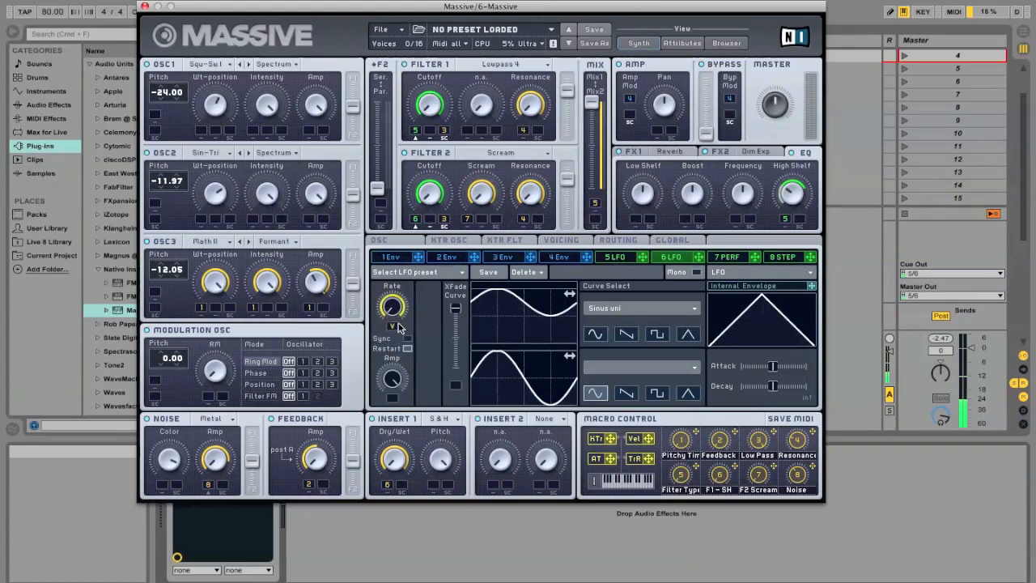
Drag the Massive window right and slightly down so Ableton's transport controls show.
drag(370, 11, 429, 13)
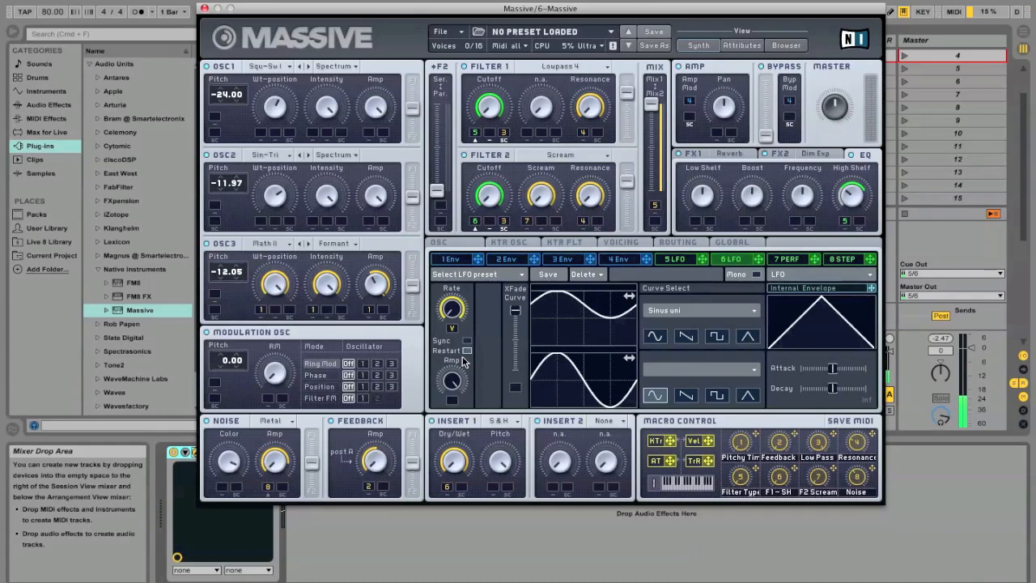
mouse_move(434, 12)
mouse_down()
mouse_move(389, 28)
mouse_move(435, 25)
mouse_up()
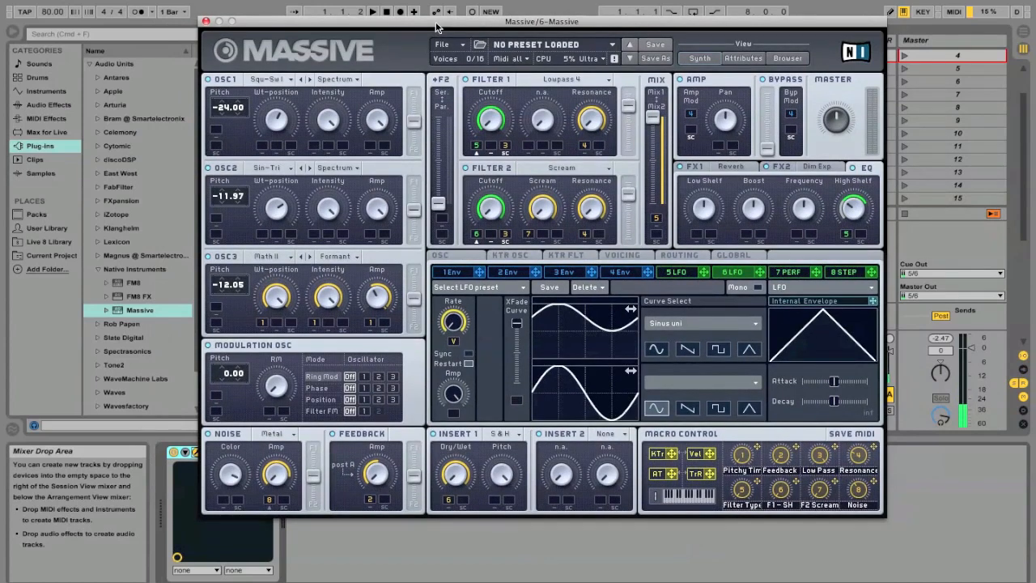